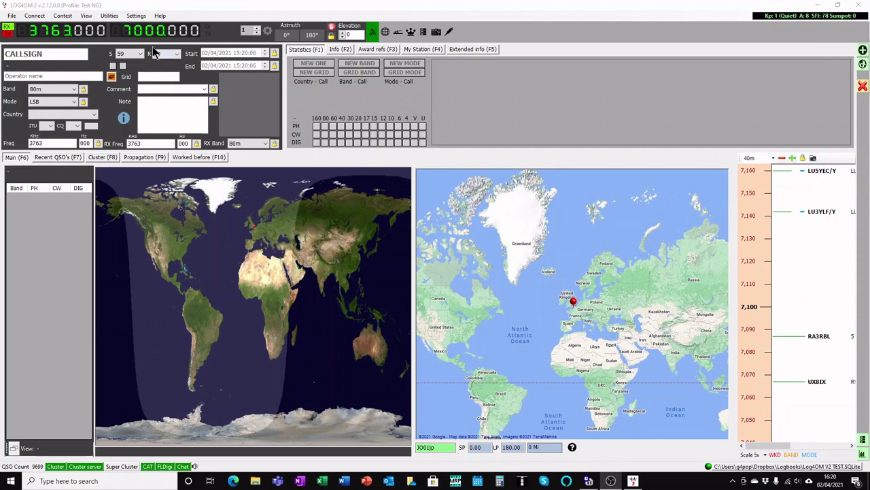
# - Open the program configuration and review the Program Settings page for the automatic backup on closure option
pyautogui.click(137, 16)
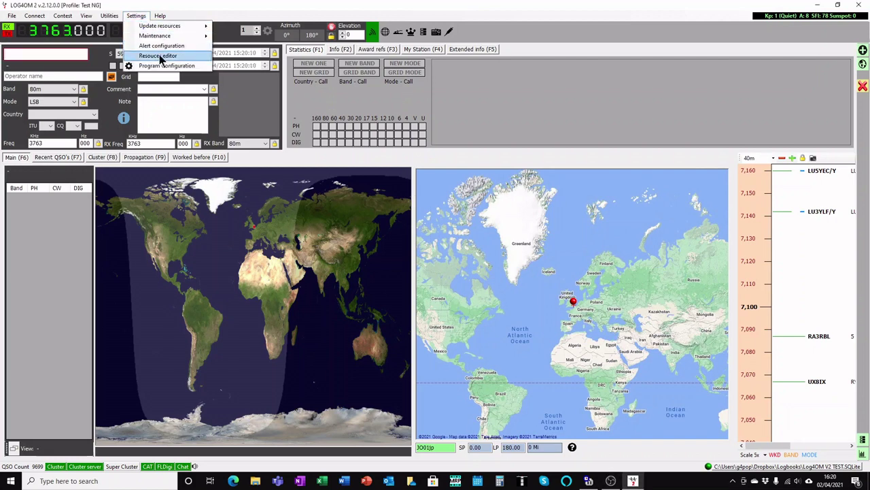
pyautogui.click(165, 64)
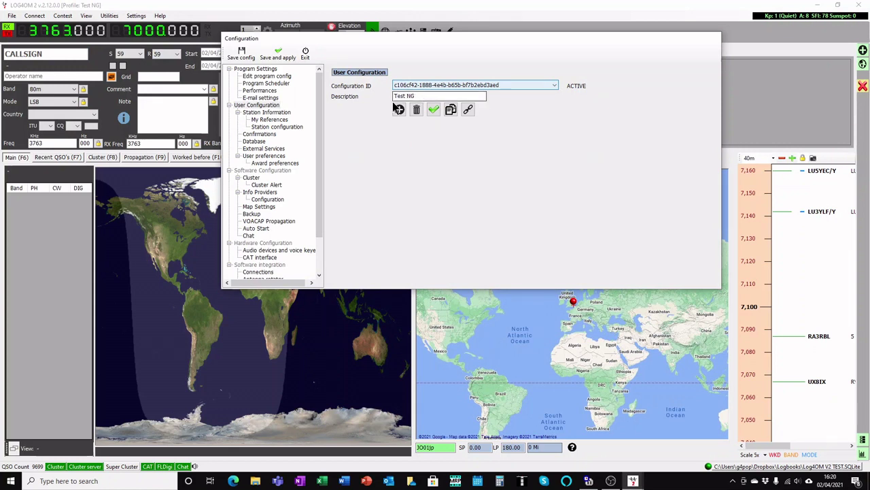
pyautogui.click(260, 69)
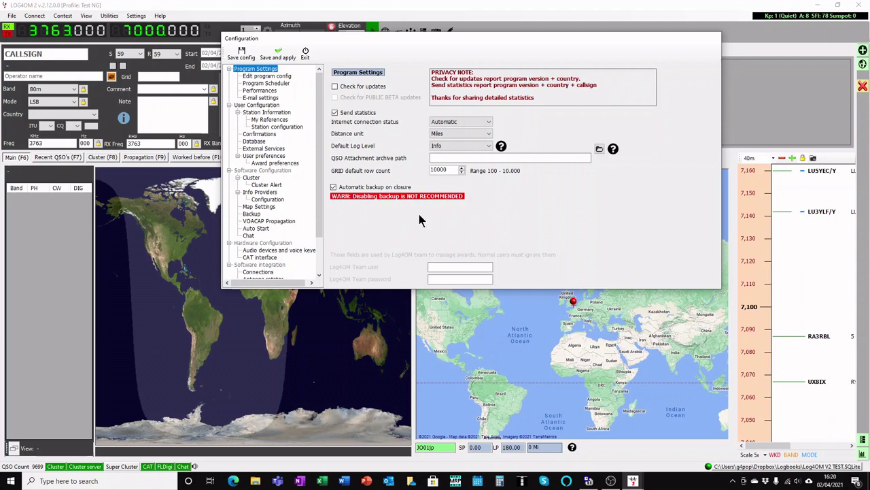
# - In the Backup settings, browse for the main backup folder and choose AppData\Roaming\Log4OM2\backup
pyautogui.click(253, 214)
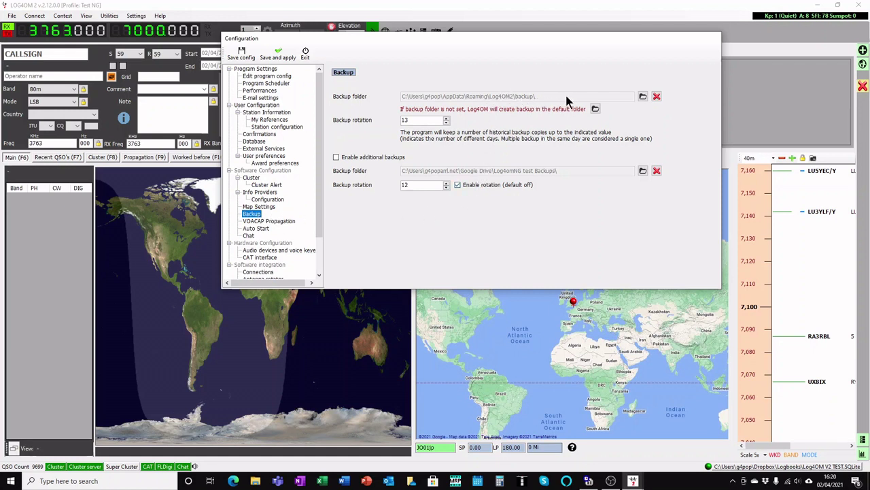
pyautogui.click(643, 96)
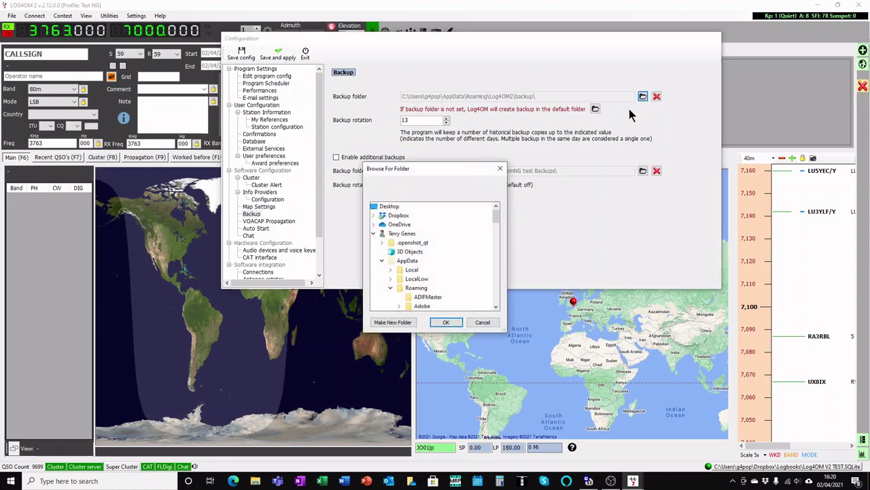
pyautogui.moveTo(496, 221); pyautogui.dragTo(498, 244)
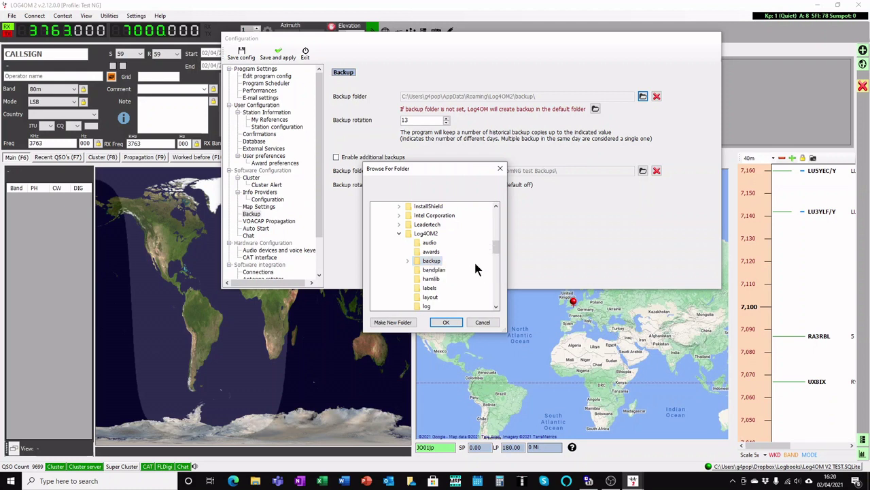
pyautogui.click(446, 324)
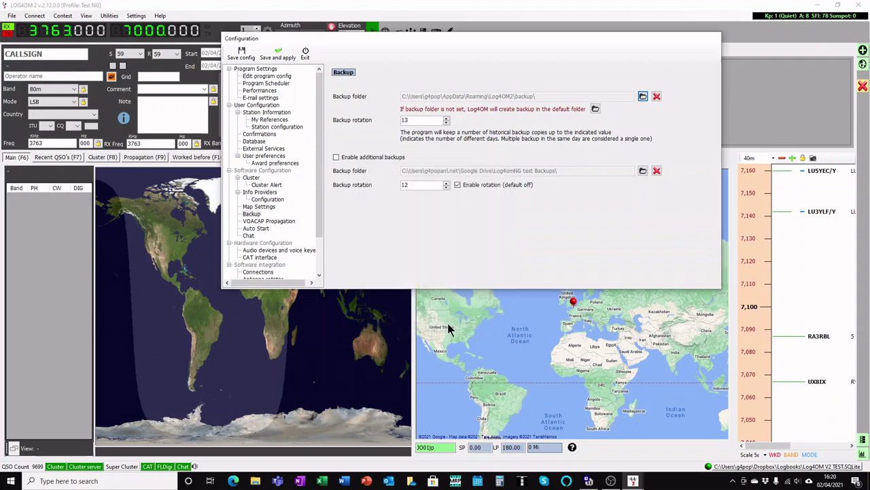
# - Adjust the additional backup and rotation options, and save and apply the configuration
pyautogui.click(337, 158)
pyautogui.click(457, 184)
pyautogui.click(447, 182)
pyautogui.click(276, 59)
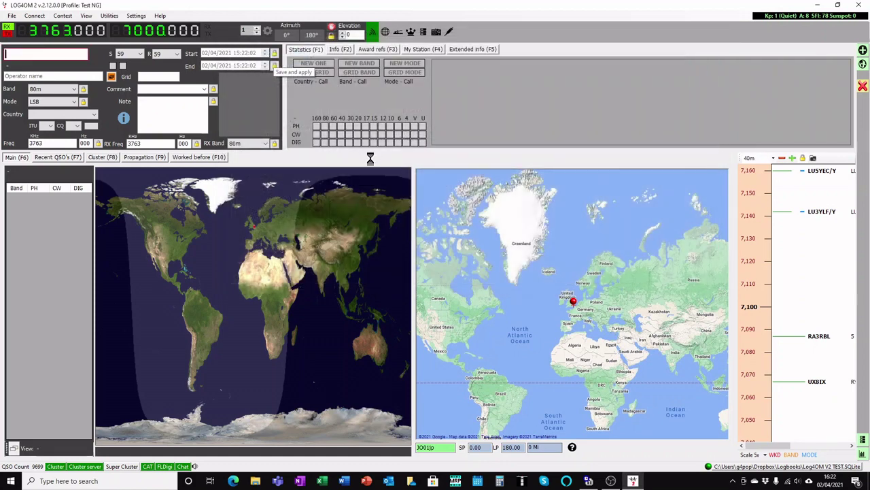
# - Check the recent QSOs list and return to the main map view
pyautogui.click(61, 158)
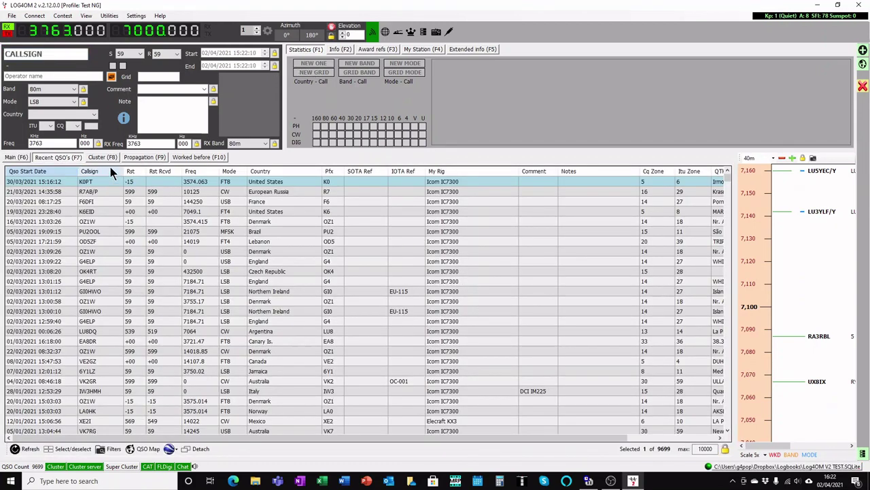
pyautogui.click(16, 158)
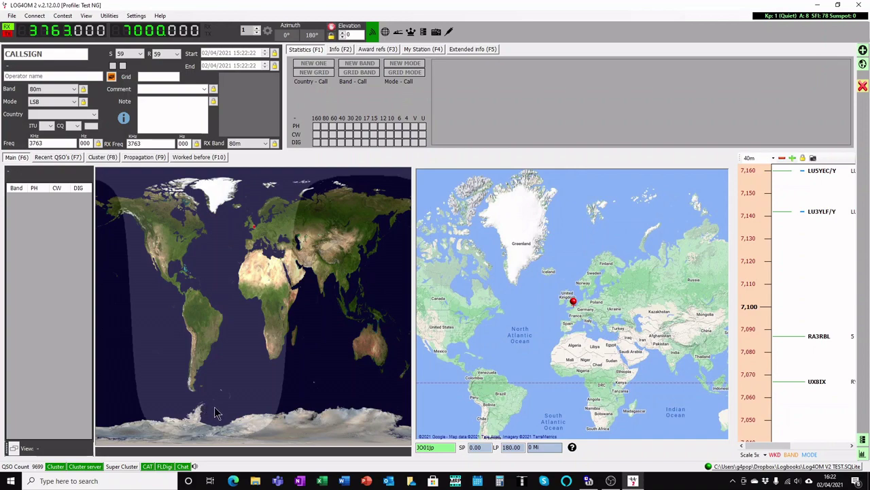
# - Switch to File Explorer and open the current user's profile folder under C:\Users
pyautogui.click(256, 481)
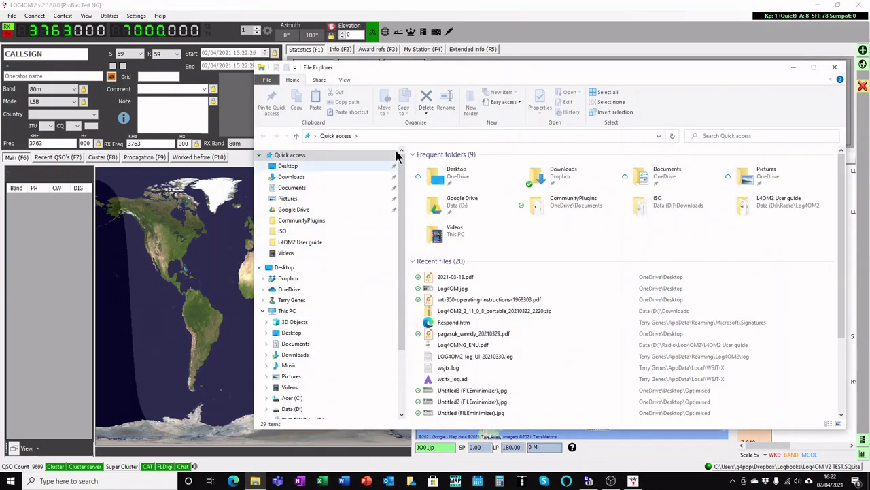
pyautogui.moveTo(444, 68); pyautogui.dragTo(331, 34)
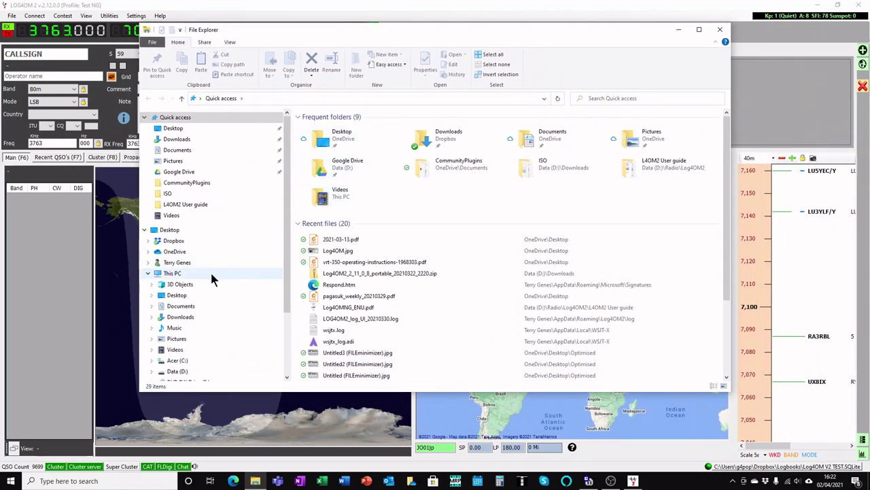
pyautogui.click(171, 273)
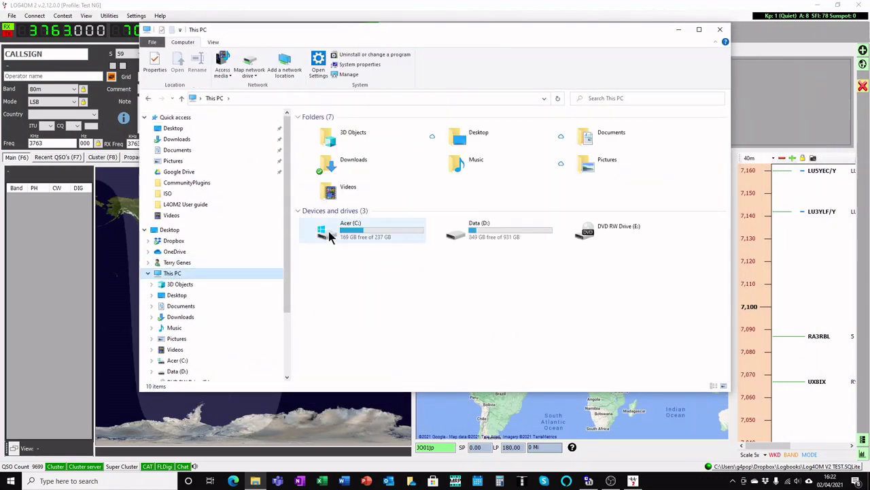
pyautogui.doubleClick(329, 232)
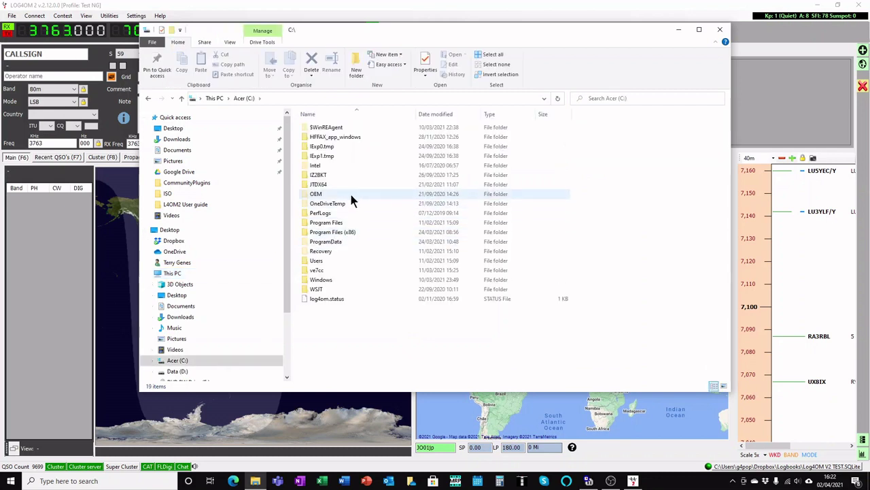
pyautogui.doubleClick(323, 260)
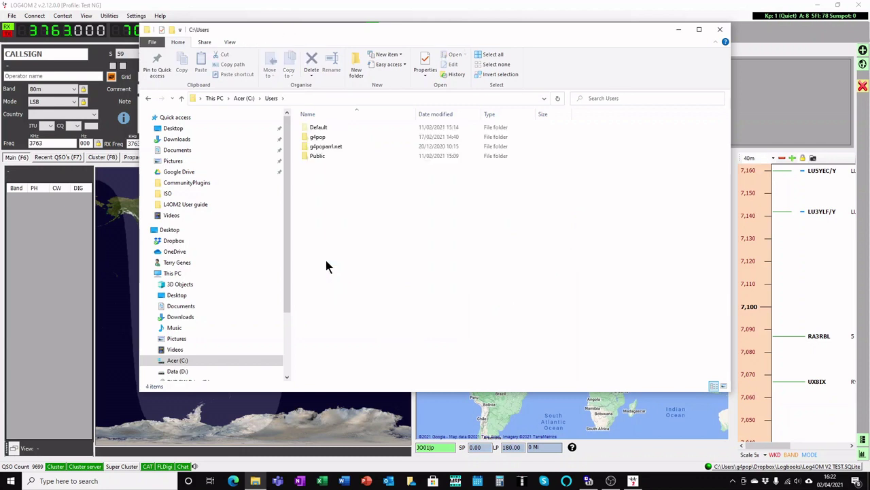
pyautogui.doubleClick(325, 138)
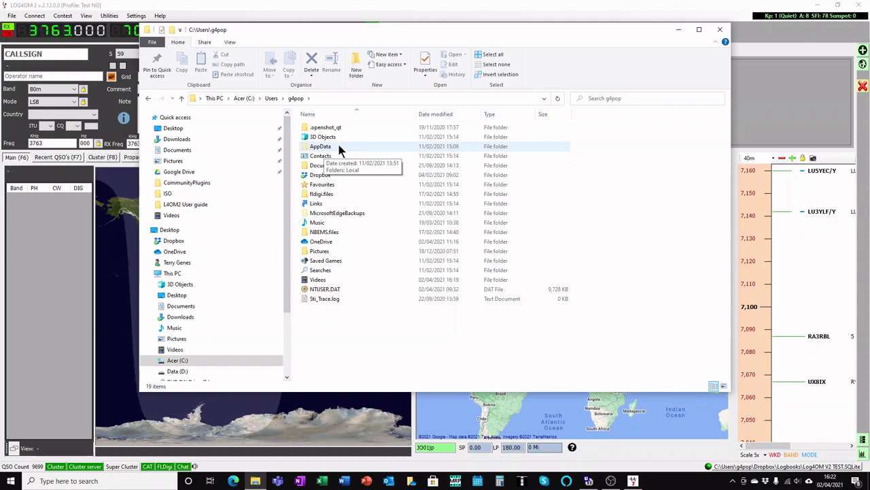
# - Check the hidden items display option and open the AppData\Roaming\Log4OM2\backup folder
pyautogui.click(230, 42)
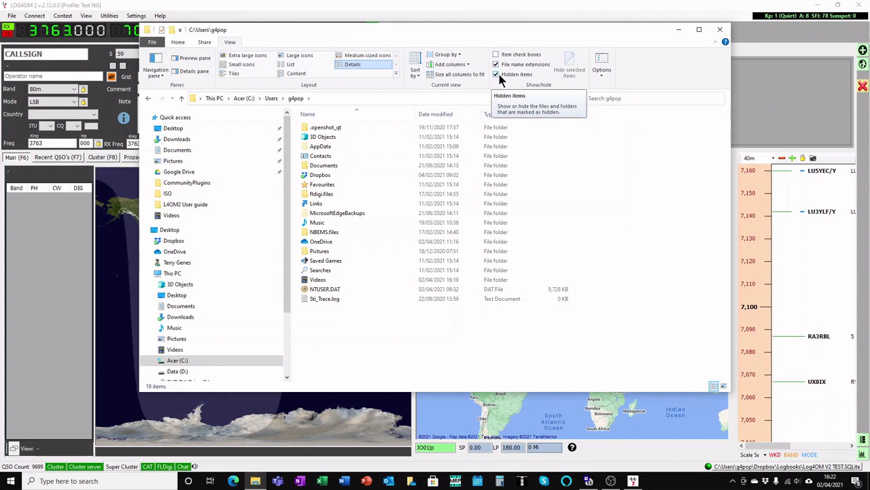
pyautogui.doubleClick(324, 153)
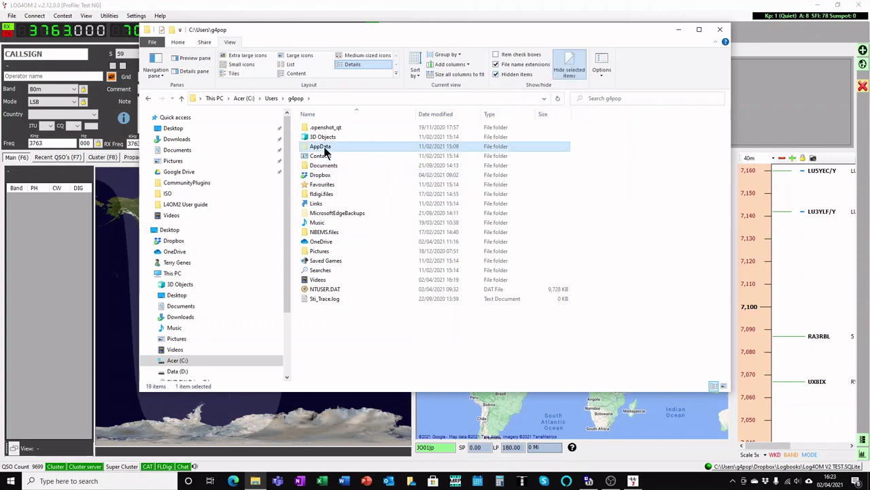
pyautogui.doubleClick(323, 151)
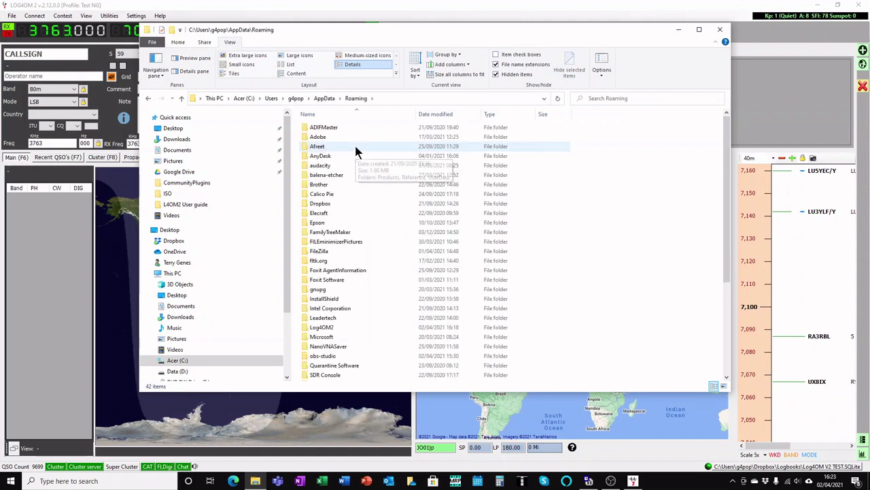
pyautogui.scroll(-2, 354, 143)
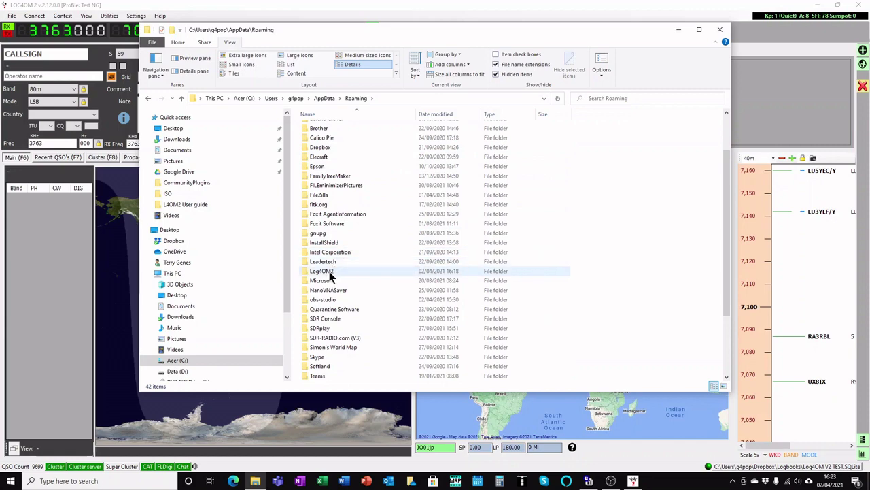
pyautogui.doubleClick(329, 271)
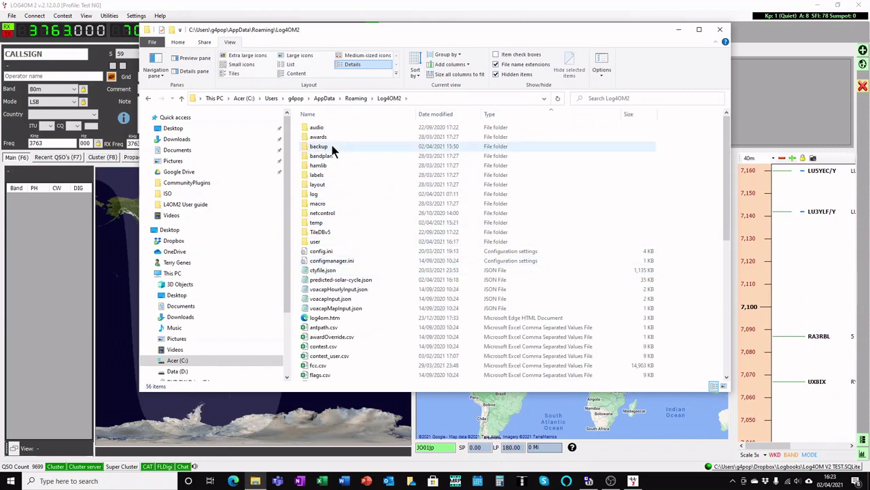
pyautogui.moveTo(333, 147)
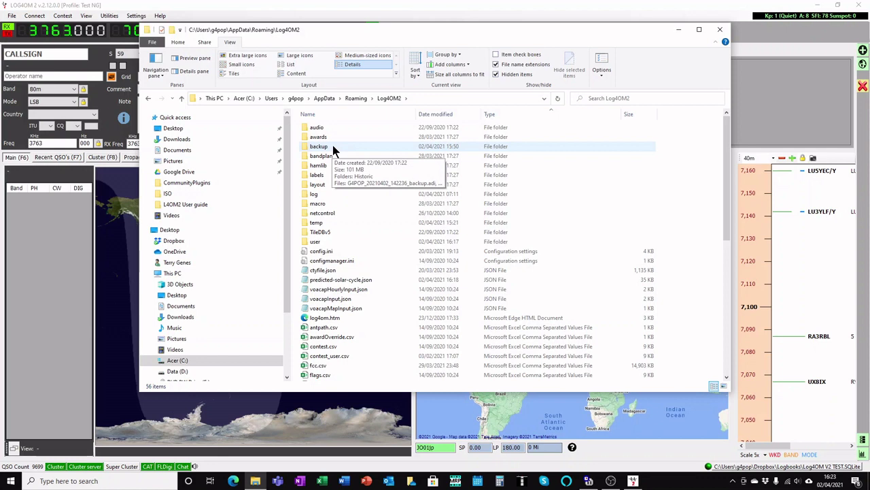
pyautogui.click(332, 147)
pyautogui.doubleClick(333, 146)
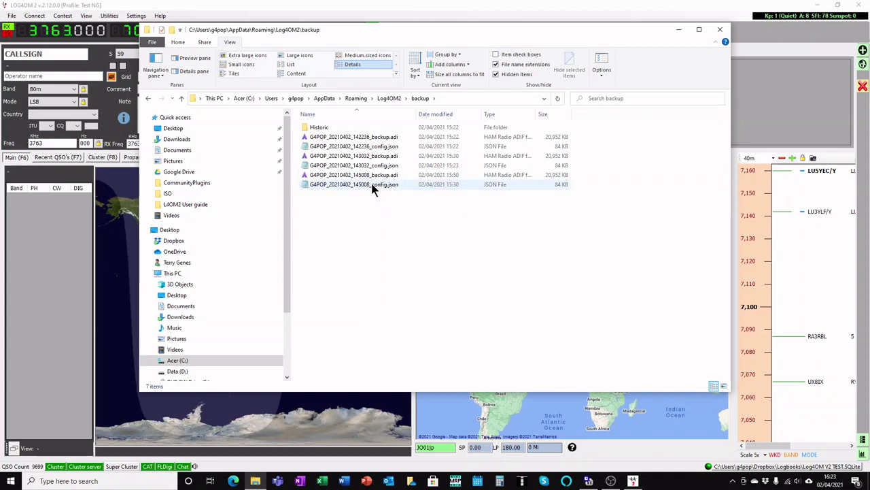
# - Rename the latest backup configuration file, the one stamped 20210402_145008, as config.json
pyautogui.click(373, 190)
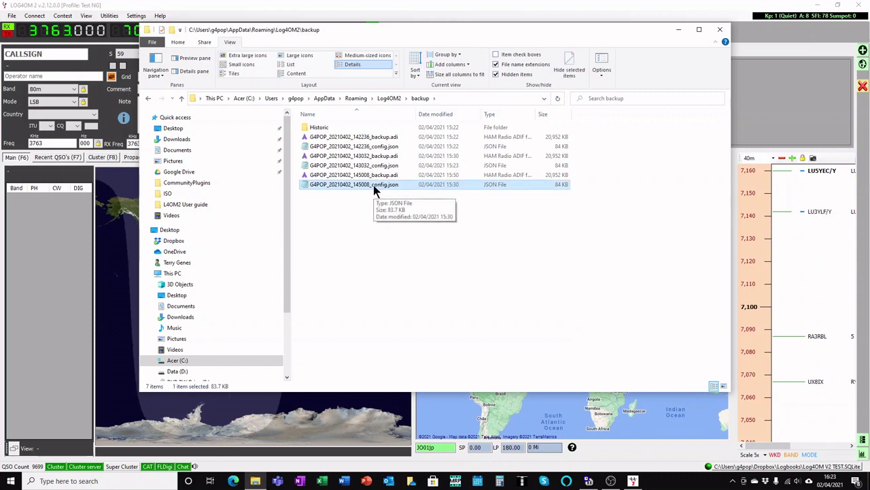
pyautogui.click(372, 185)
pyautogui.click(372, 185)
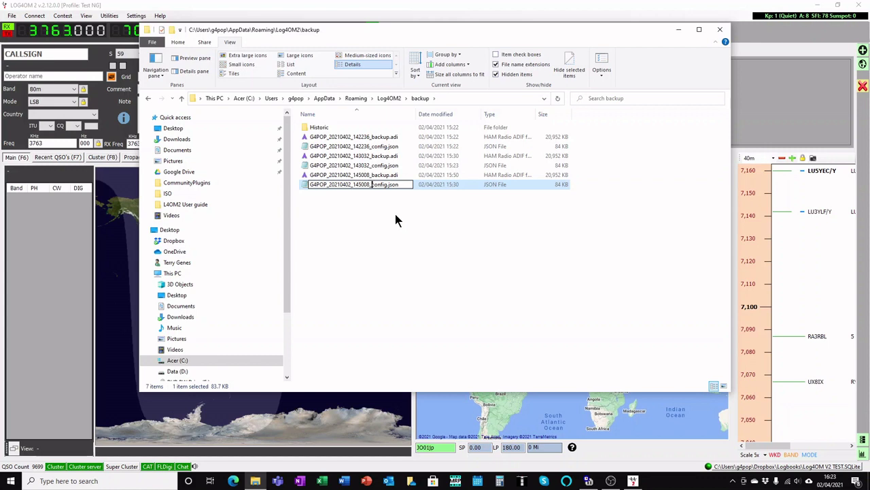
pyautogui.press('BackSpace')
pyautogui.press('BackSpace')
pyautogui.press('BackSpace')
pyautogui.press('BackSpace')
pyautogui.press('BackSpace')
pyautogui.press('BackSpace')
pyautogui.press('BackSpace')
pyautogui.press('BackSpace')
pyautogui.press('BackSpace')
pyautogui.press('BackSpace')
pyautogui.press('BackSpace')
pyautogui.press('BackSpace')
pyautogui.press('BackSpace')
pyautogui.press('BackSpace')
pyautogui.press('BackSpace')
pyautogui.press('BackSpace')
pyautogui.press('BackSpace')
pyautogui.press('BackSpace')
pyautogui.press('BackSpace')
pyautogui.press('BackSpace')
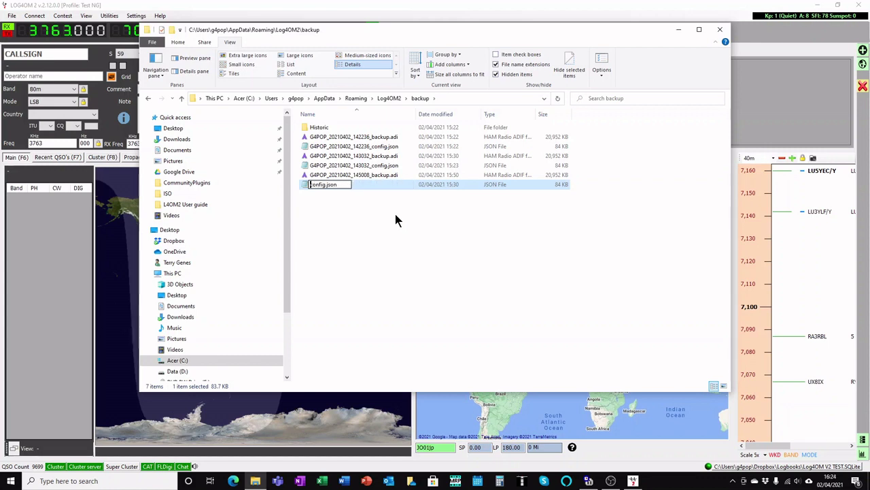
pyautogui.click(389, 212)
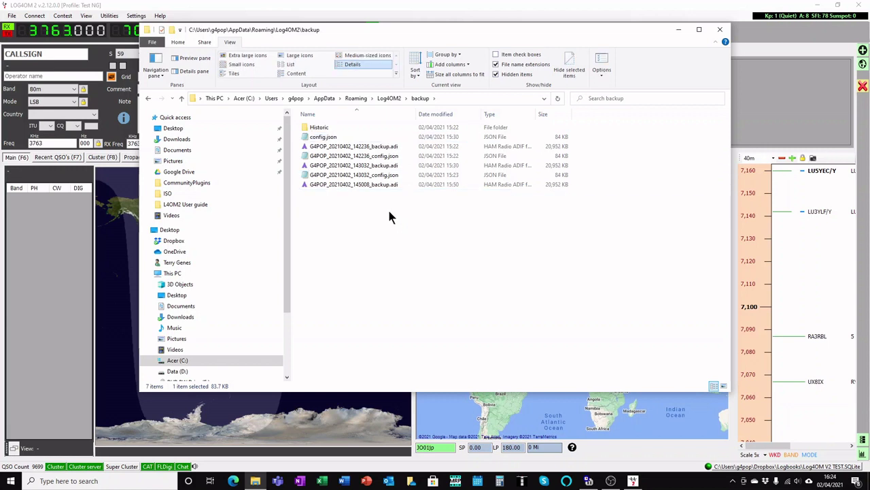
# - Copy the config.json file from the backup folder to the clipboard
pyautogui.click(333, 138)
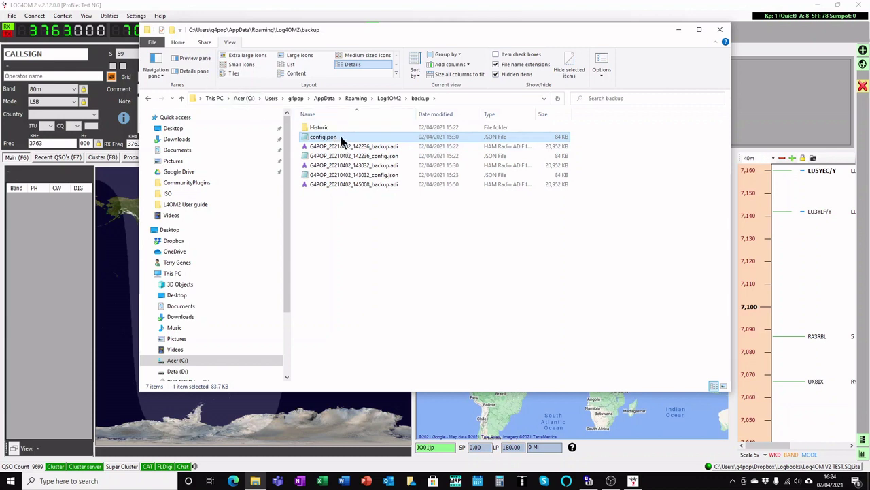
pyautogui.click(180, 43)
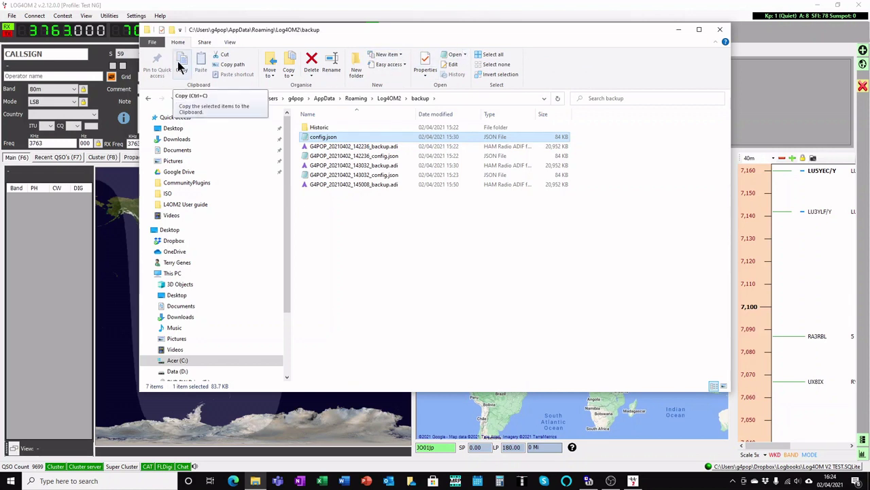
pyautogui.rightClick(370, 140)
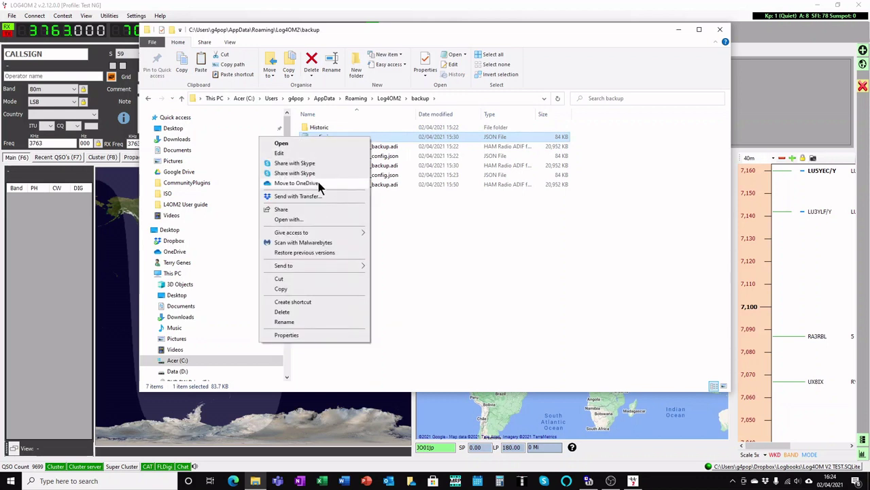
pyautogui.click(298, 288)
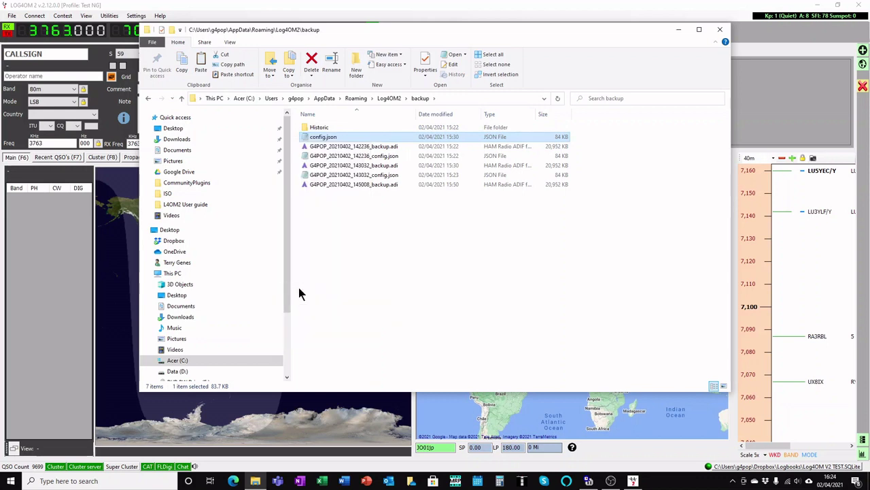
pyautogui.click(361, 275)
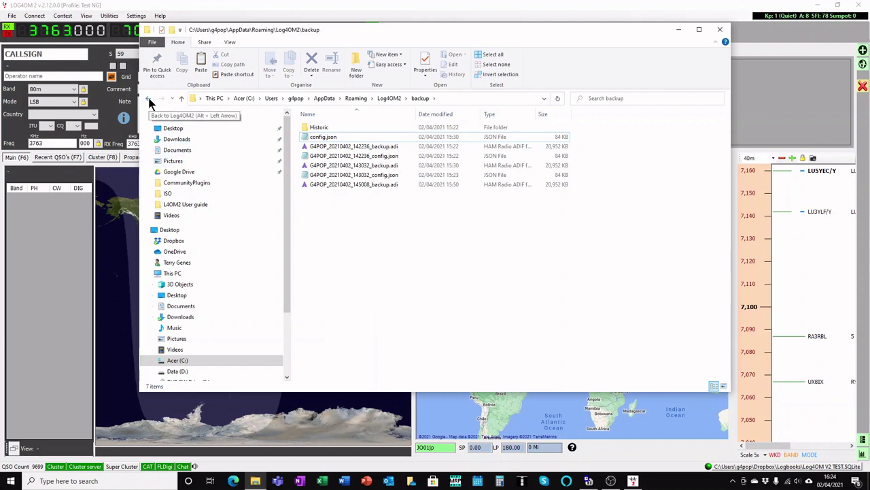
# - Paste the copied config.json into the Log4OM2\user folder, replacing the existing file, and close File Explorer
pyautogui.click(149, 99)
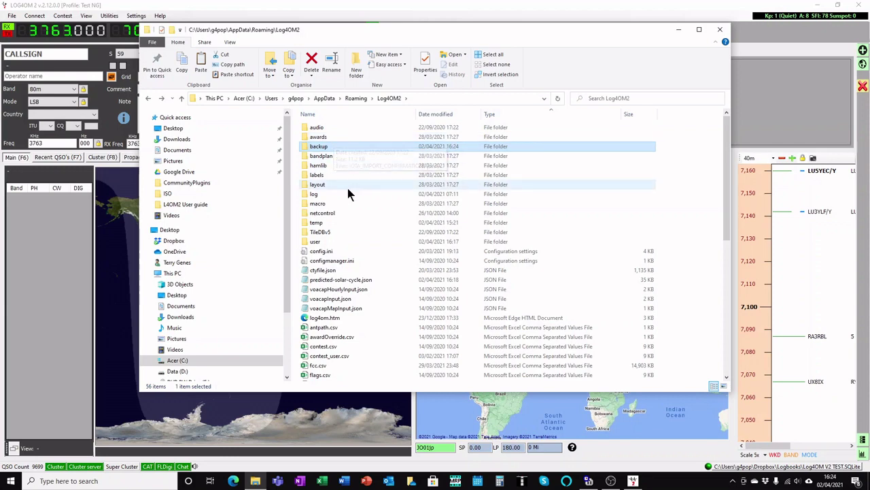
pyautogui.doubleClick(315, 241)
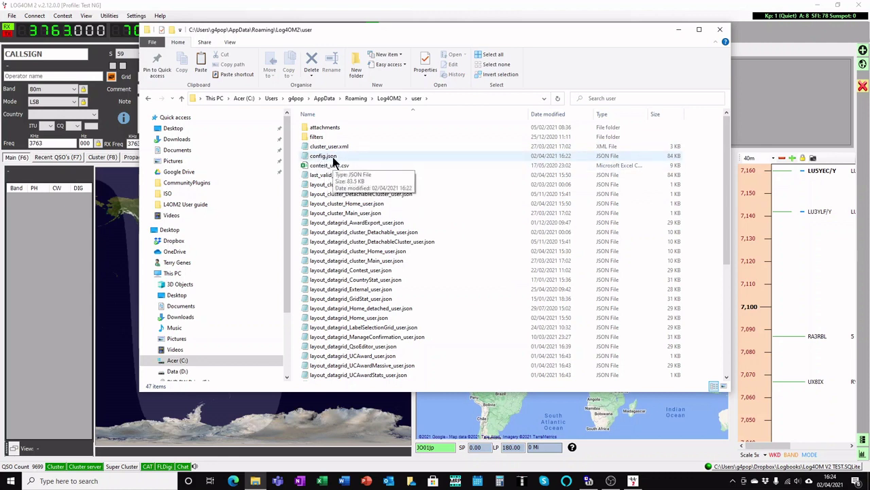
pyautogui.click(201, 63)
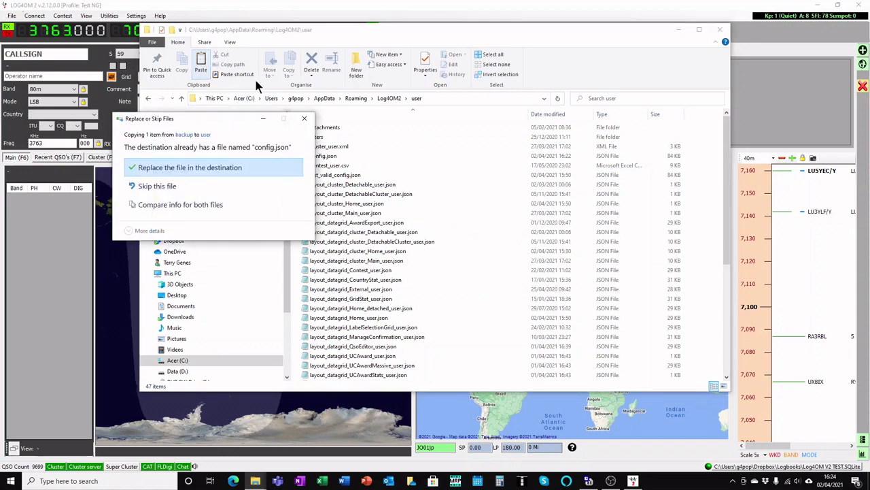
pyautogui.moveTo(238, 122); pyautogui.dragTo(448, 95)
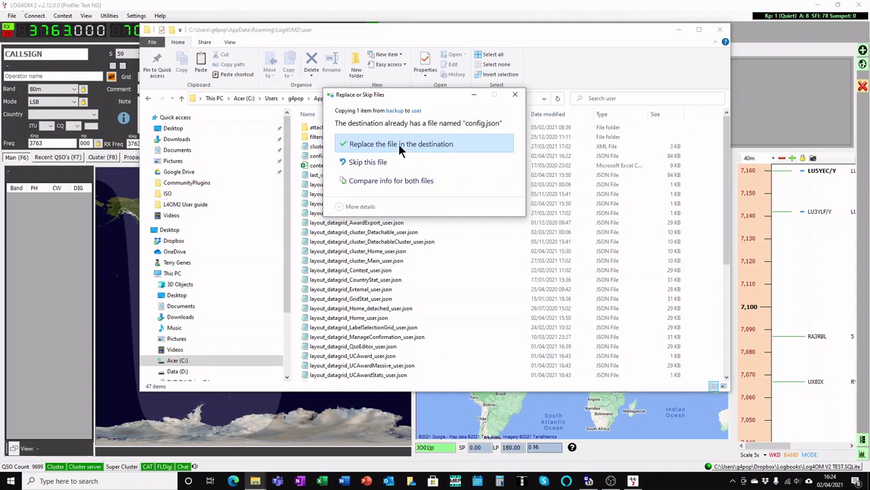
pyautogui.click(399, 144)
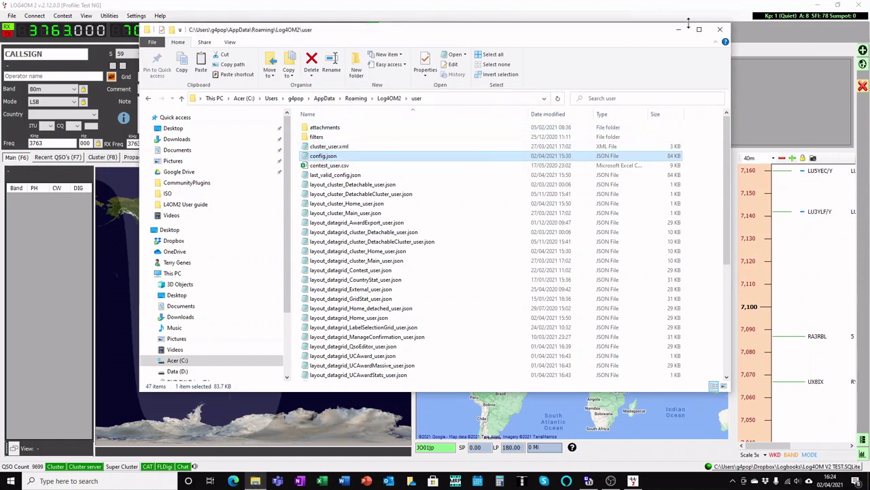
pyautogui.click(722, 32)
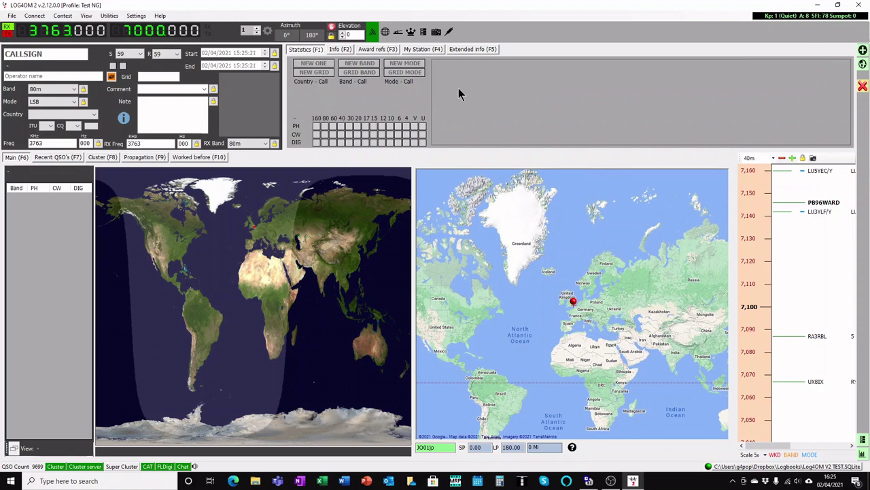
# - Examine the ADIF backup files in the current user's AppData\Roaming\Log4OM2\backup folder using File Explorer, and close it
pyautogui.click(255, 481)
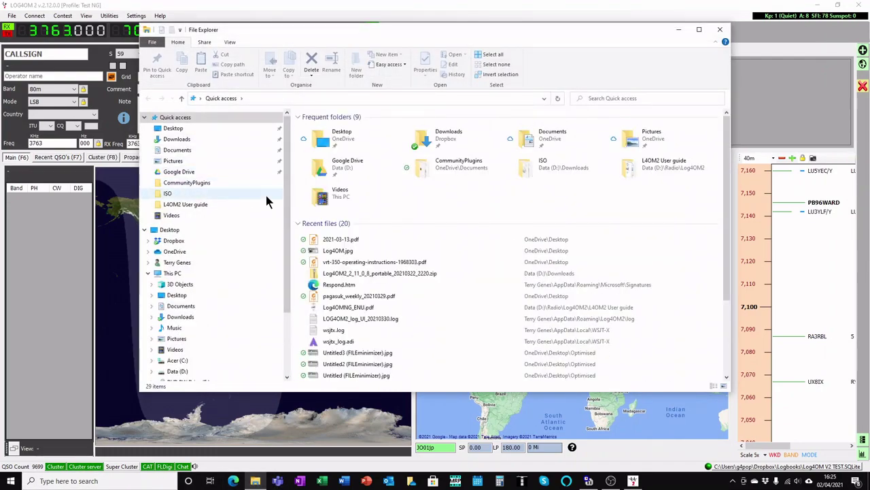
pyautogui.click(172, 274)
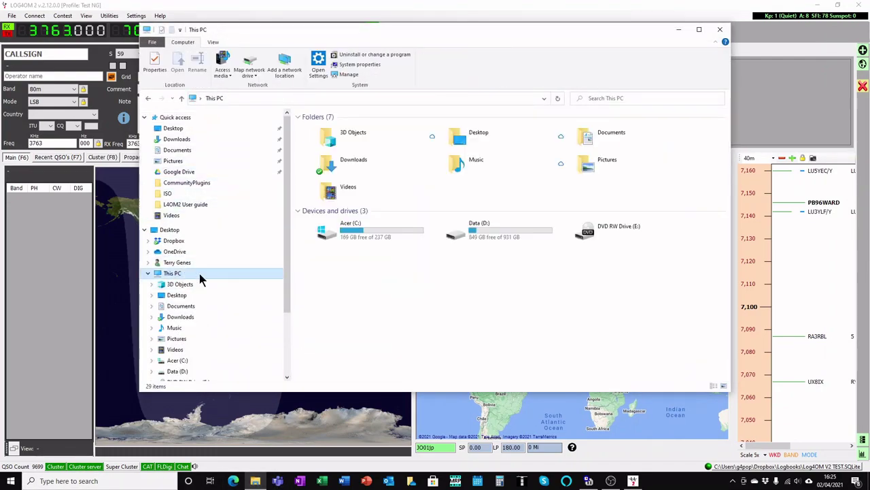
pyautogui.doubleClick(347, 233)
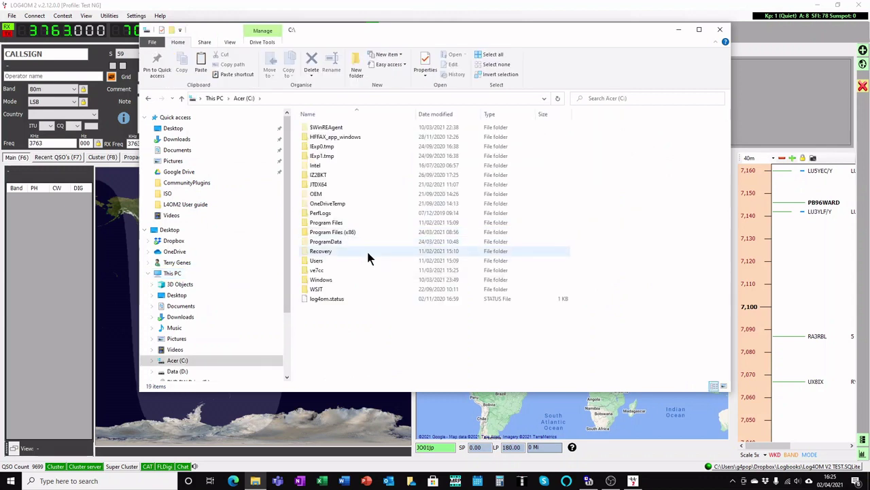
pyautogui.doubleClick(318, 263)
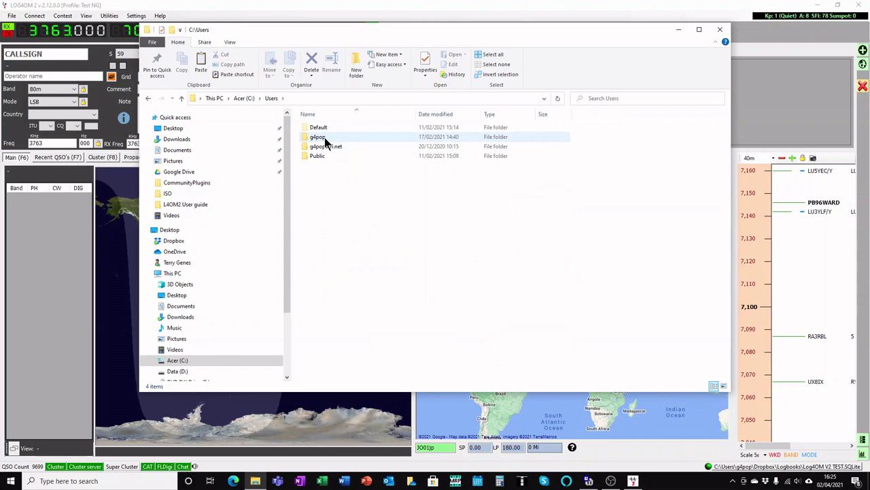
pyautogui.doubleClick(325, 137)
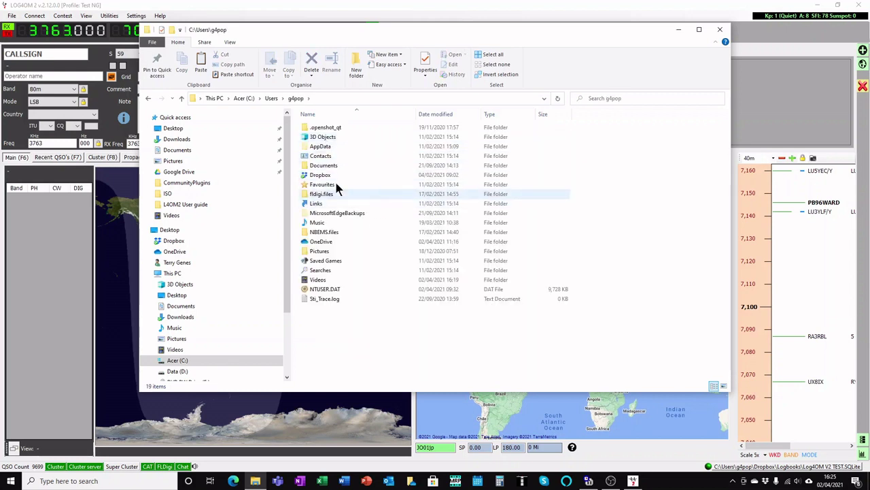
pyautogui.doubleClick(326, 148)
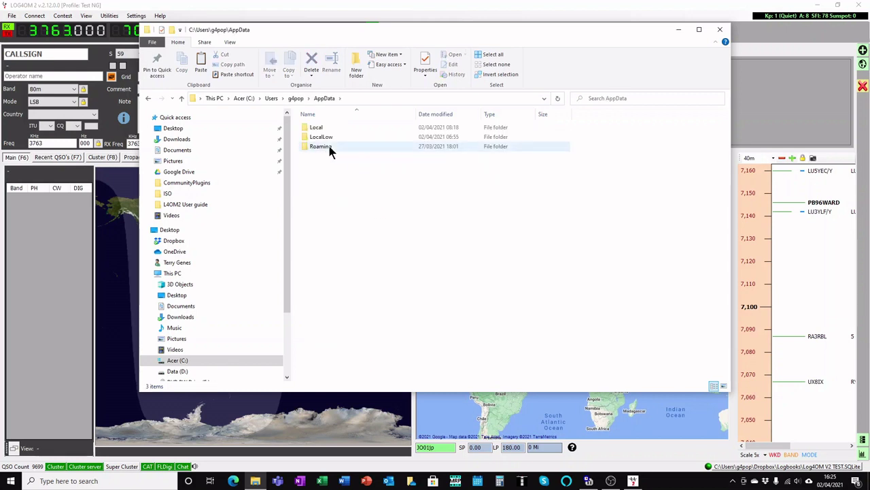
pyautogui.doubleClick(329, 148)
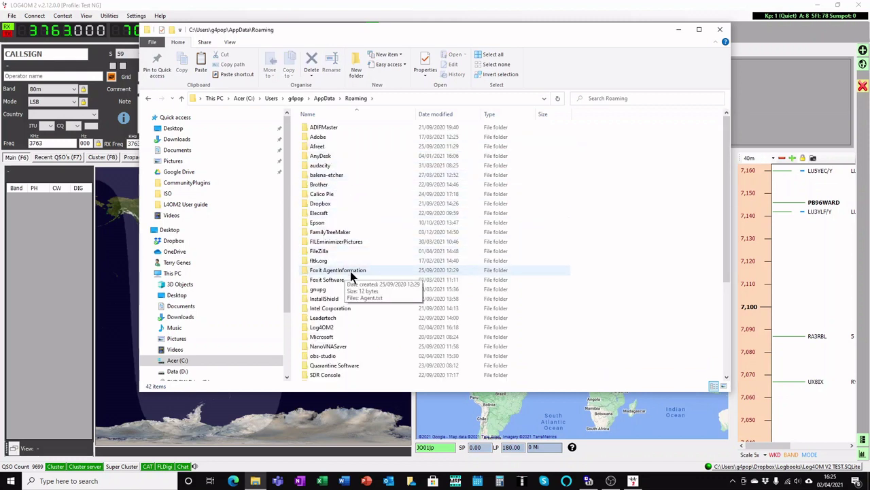
pyautogui.doubleClick(332, 327)
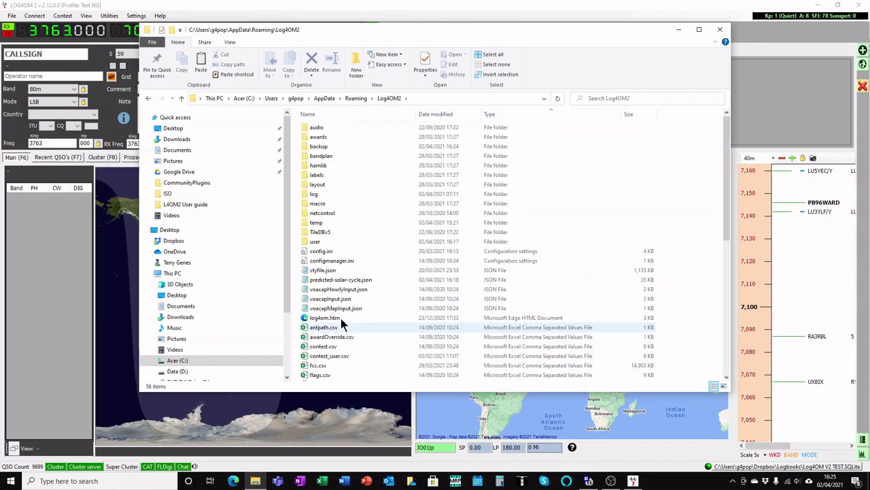
pyautogui.doubleClick(326, 146)
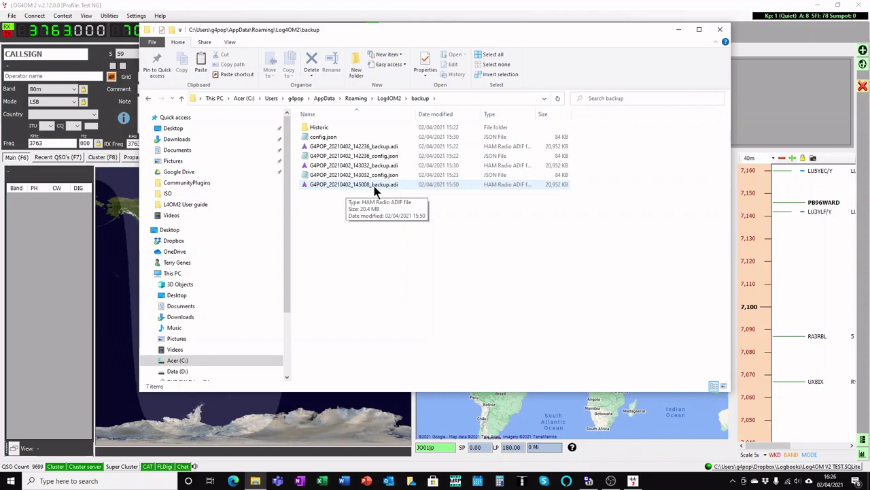
pyautogui.click(721, 30)
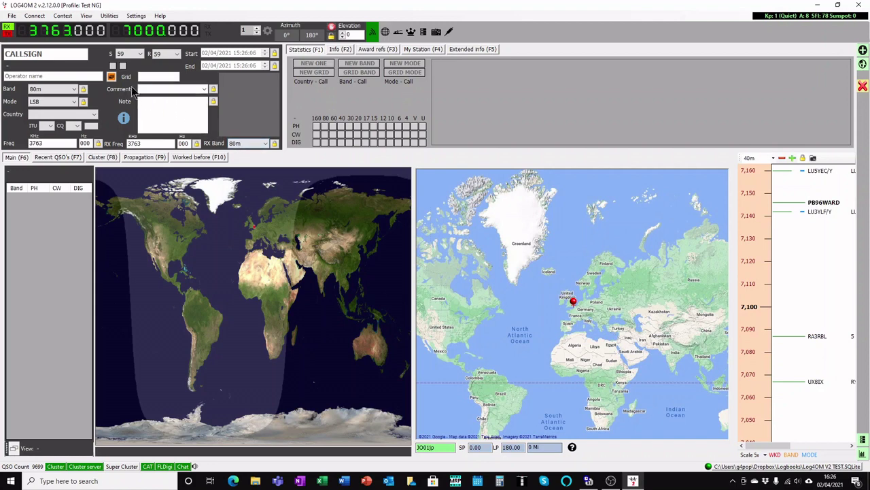
# - Examine the Database section of the program configuration and its save dialog for creating a new SQLite logbook
pyautogui.click(138, 17)
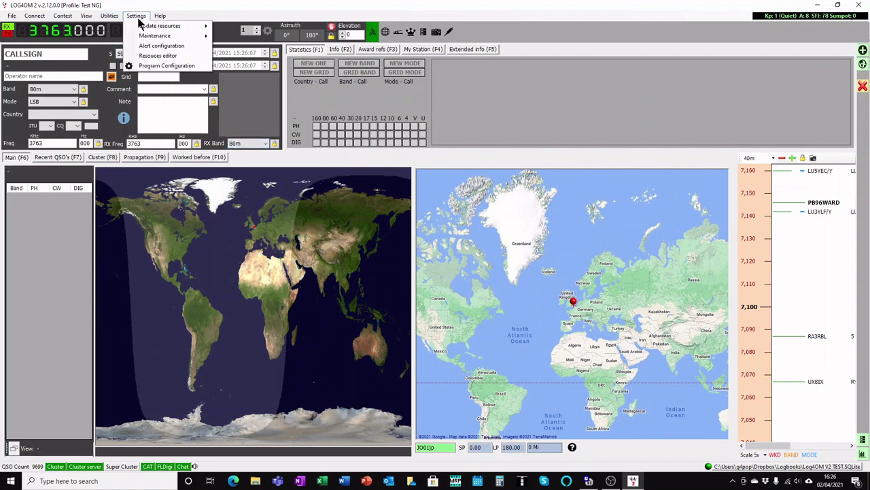
pyautogui.click(166, 66)
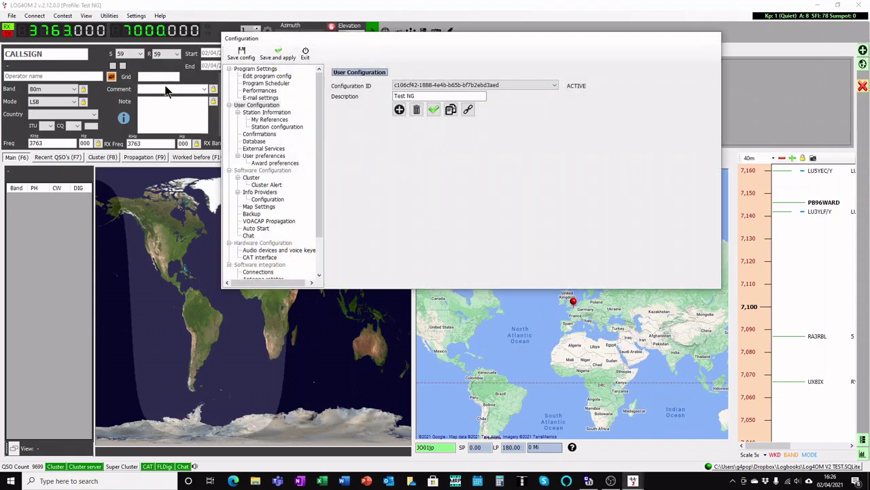
pyautogui.click(256, 141)
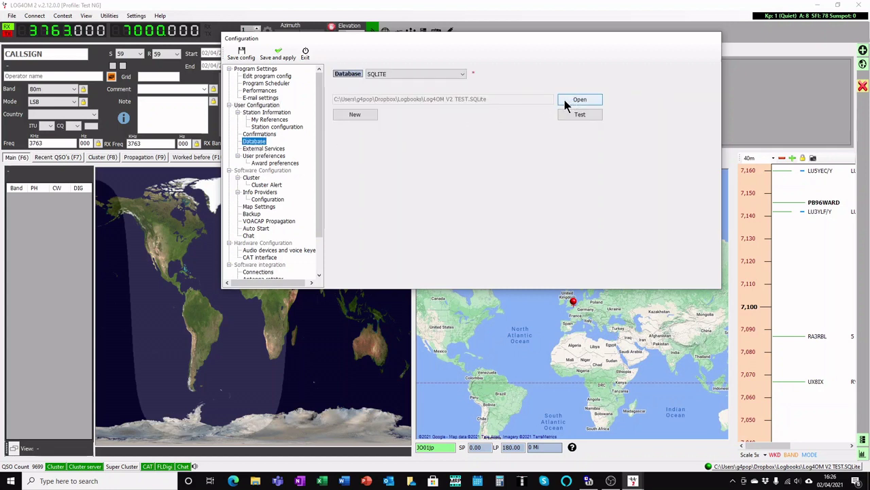
pyautogui.click(366, 114)
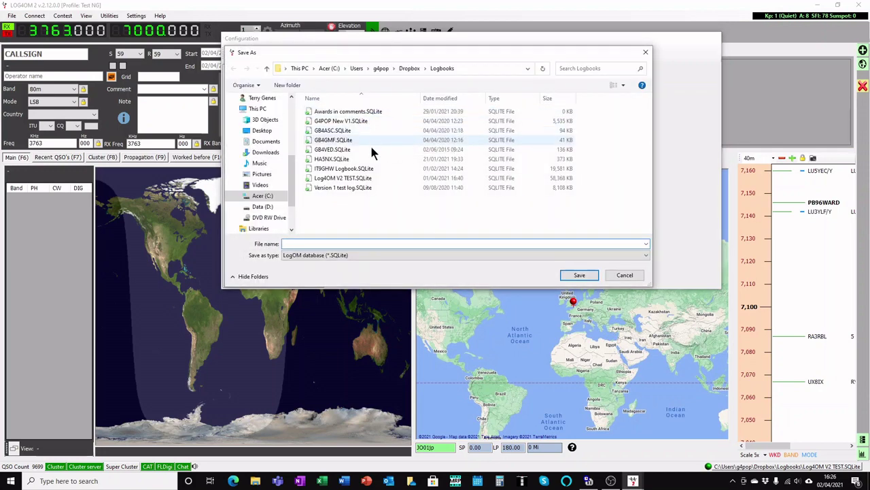
pyautogui.click(625, 275)
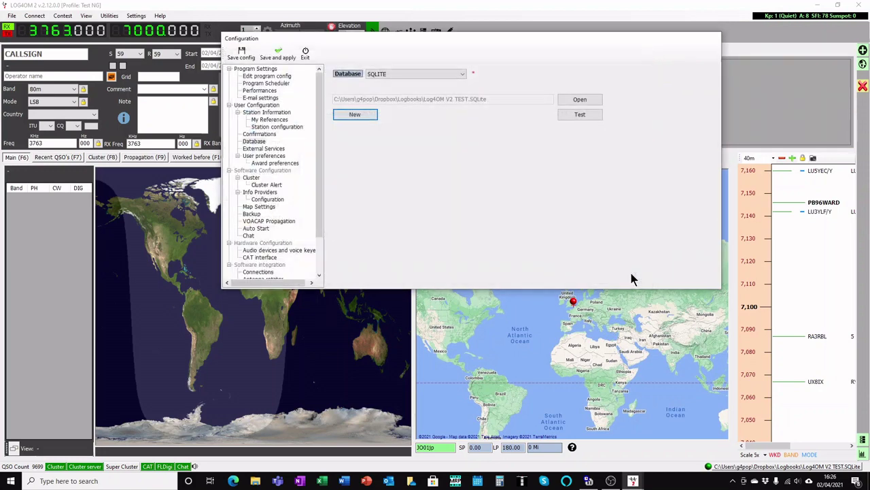
pyautogui.click(306, 54)
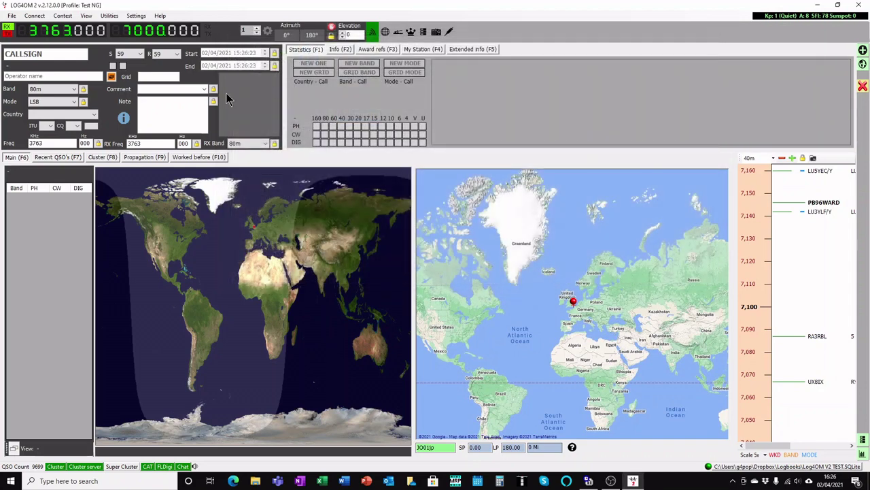
# - Start an ADIF import and browse for its source file in the current user's AppData\Roaming\Log4OM2\backup folder
pyautogui.click(11, 17)
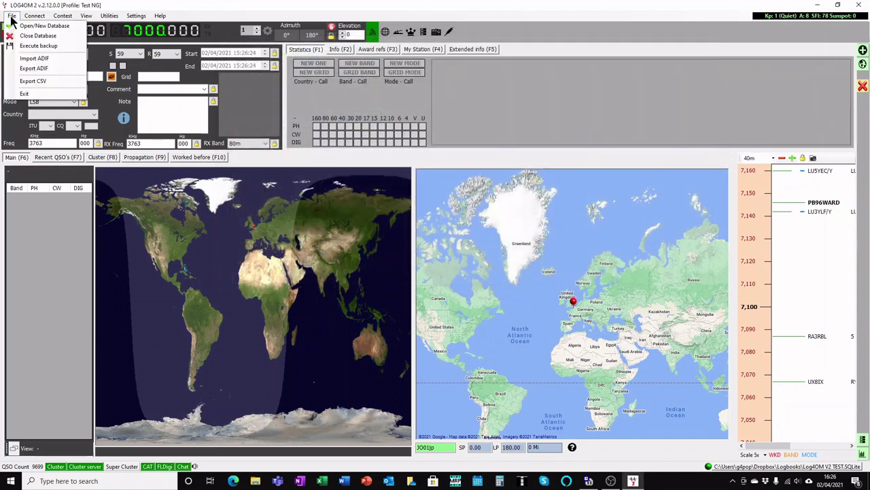
pyautogui.click(28, 59)
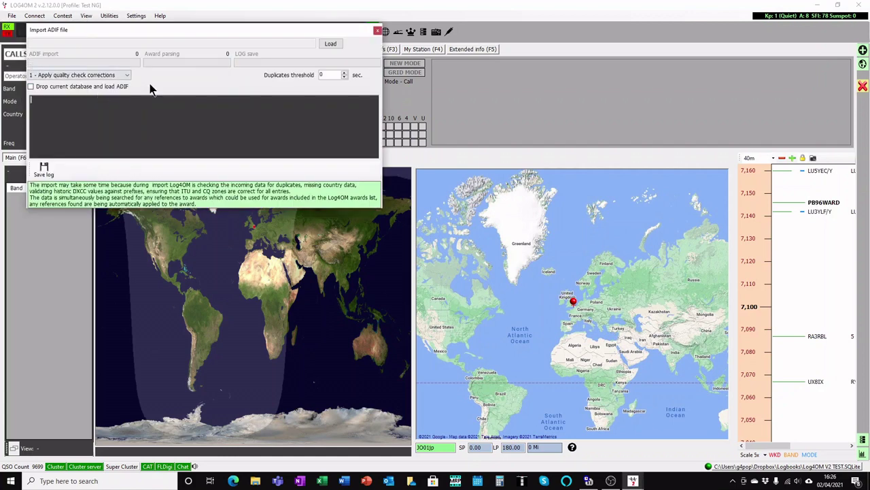
pyautogui.click(331, 44)
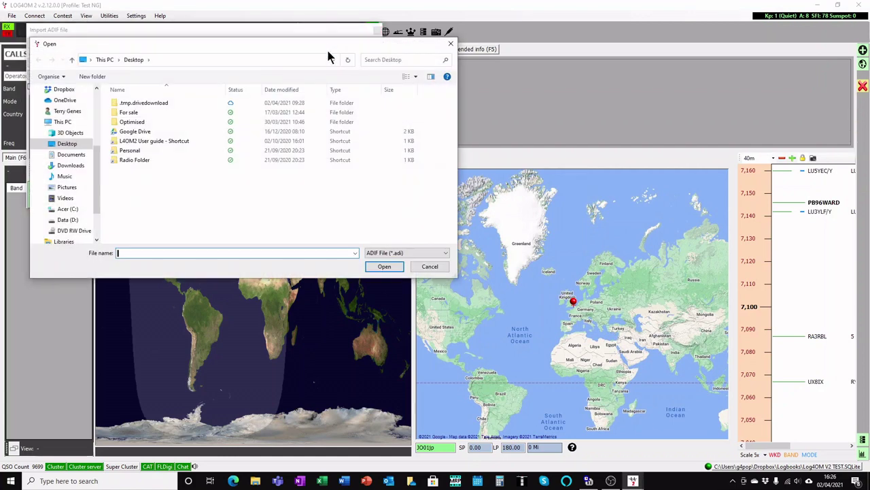
pyautogui.click(68, 210)
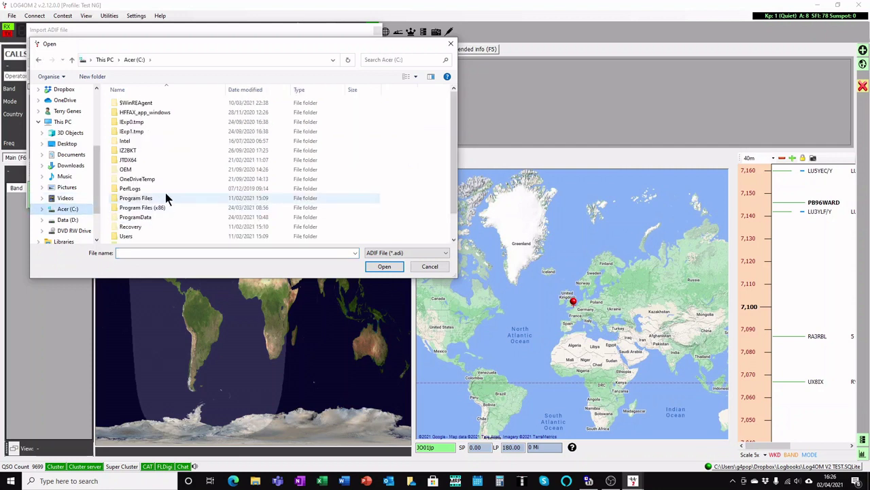
pyautogui.doubleClick(126, 236)
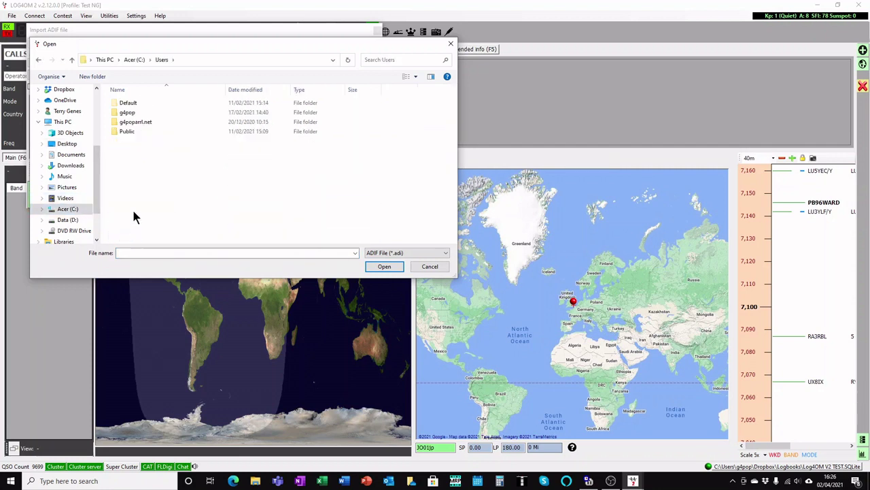
pyautogui.doubleClick(128, 112)
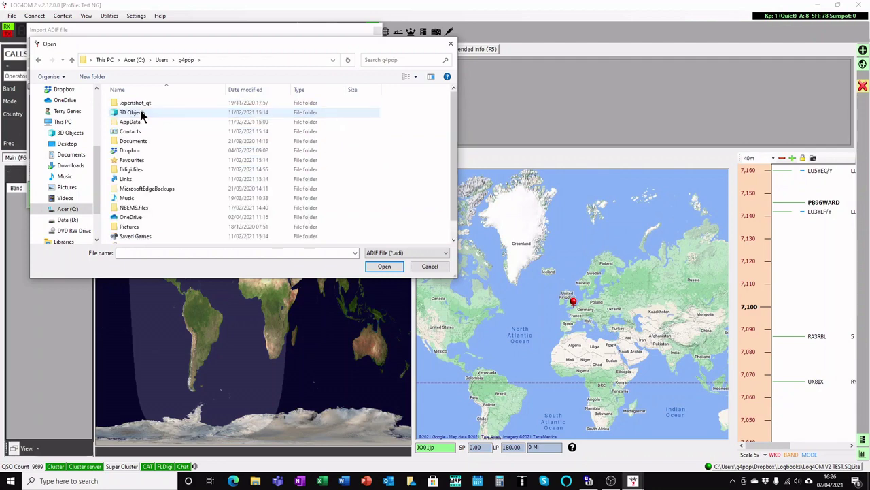
pyautogui.doubleClick(139, 124)
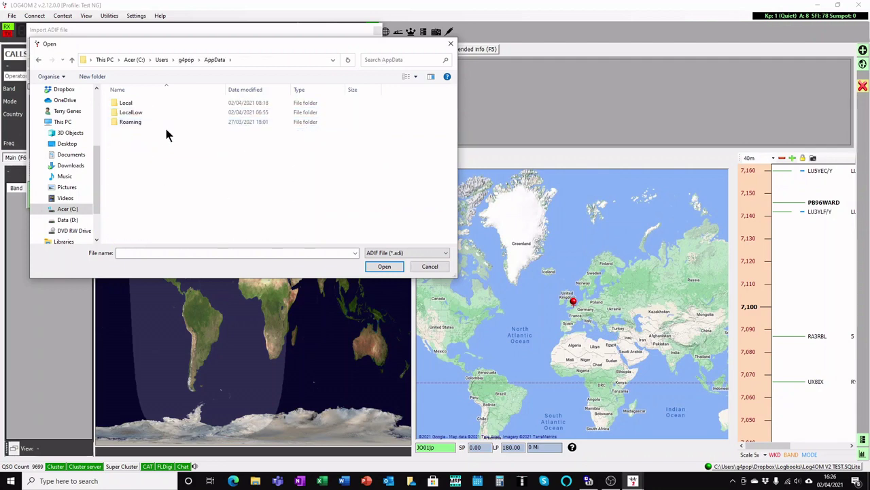
pyautogui.doubleClick(136, 123)
pyautogui.scroll(-7, 173, 141)
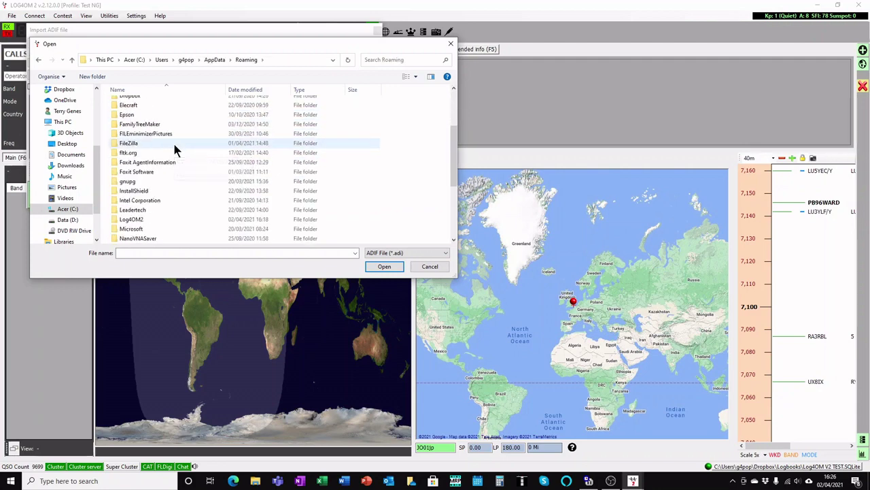
pyautogui.doubleClick(139, 134)
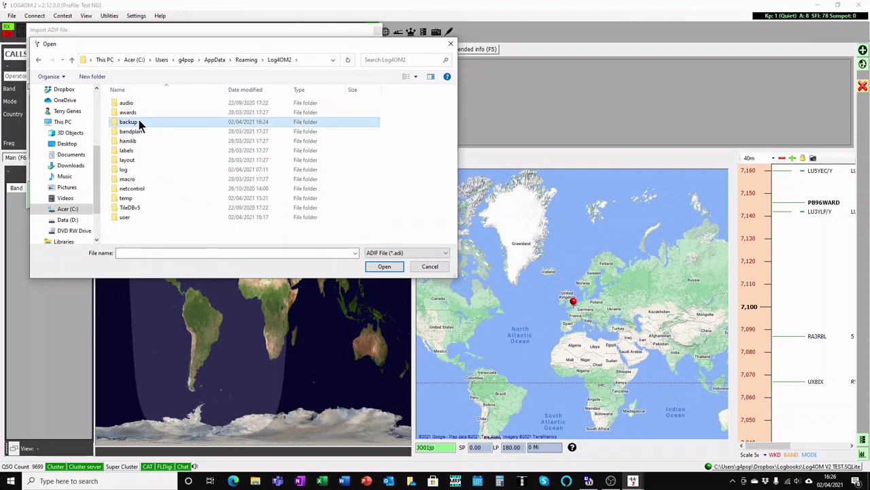
pyautogui.doubleClick(139, 121)
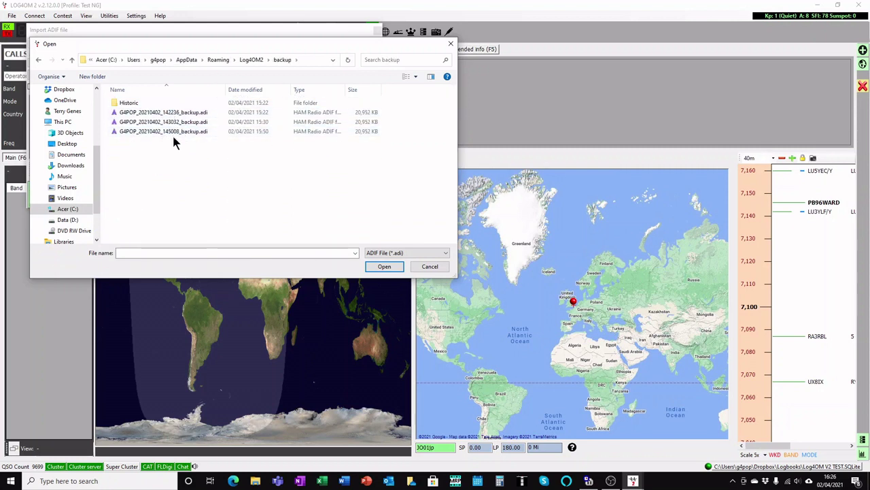
# - Load the latest ADIF backup, stamped 20210402_145008, into the import window, and close the window without importing
pyautogui.click(181, 130)
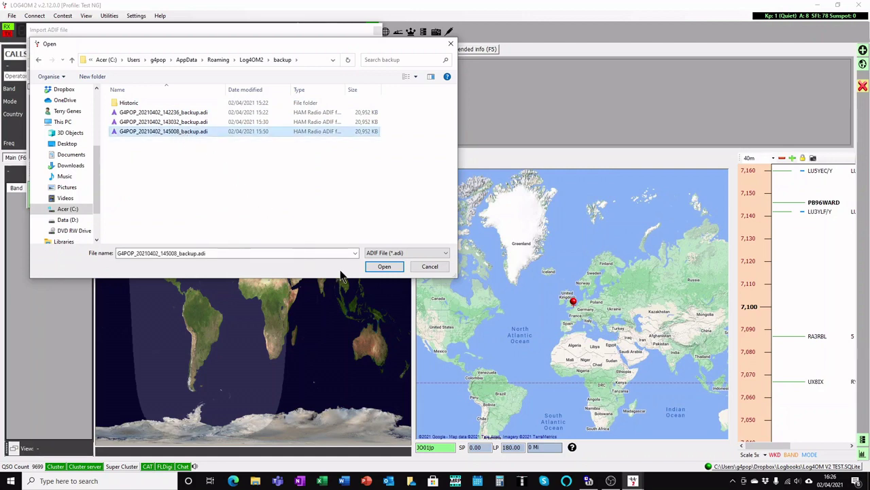
pyautogui.click(381, 266)
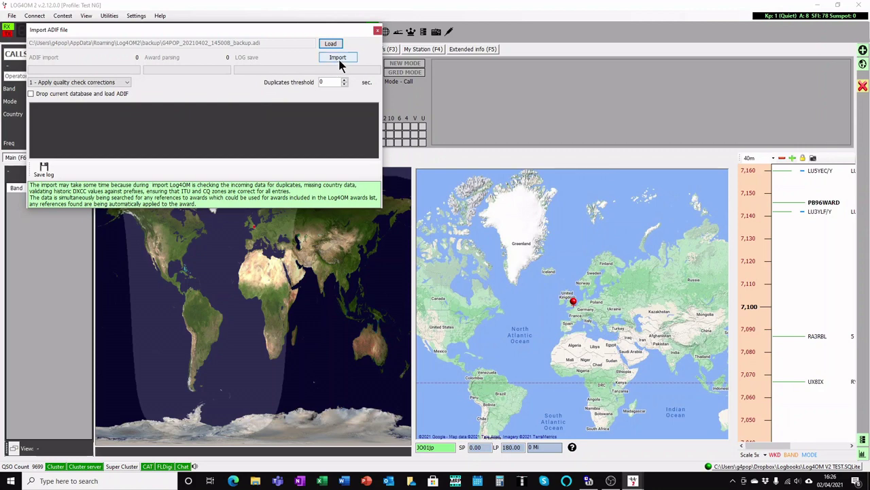
pyautogui.click(378, 32)
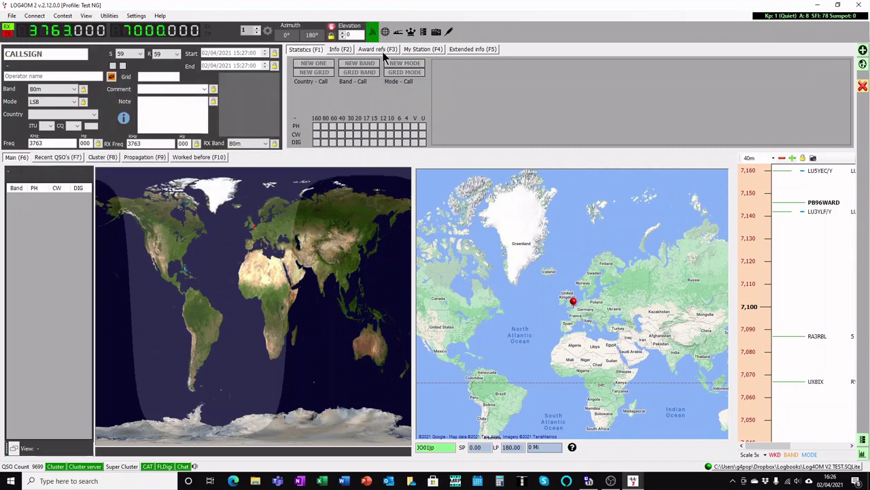